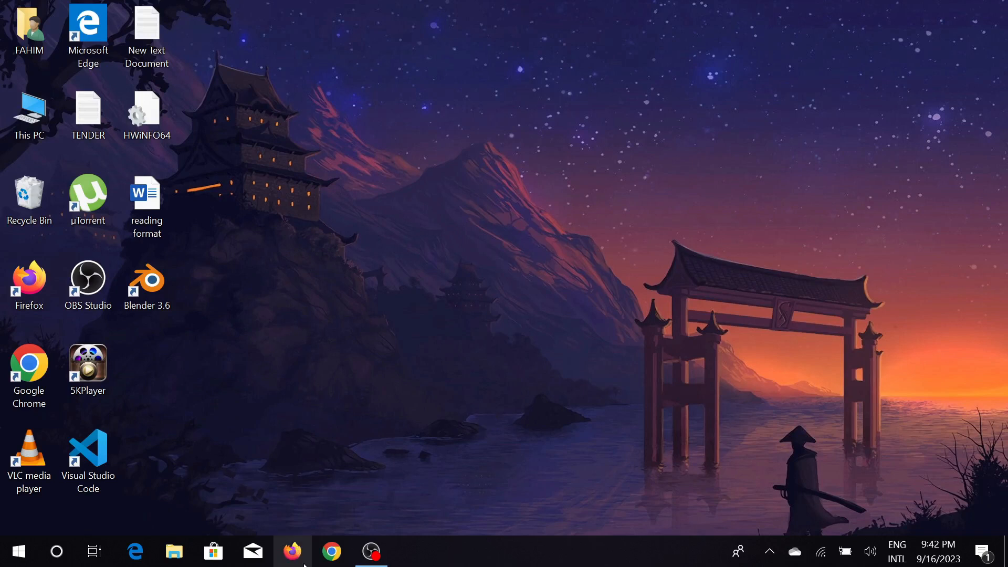
# Open Chrome, search the web for "java download", and open Oracle's Java Downloads page.
pyautogui.click(331, 551)
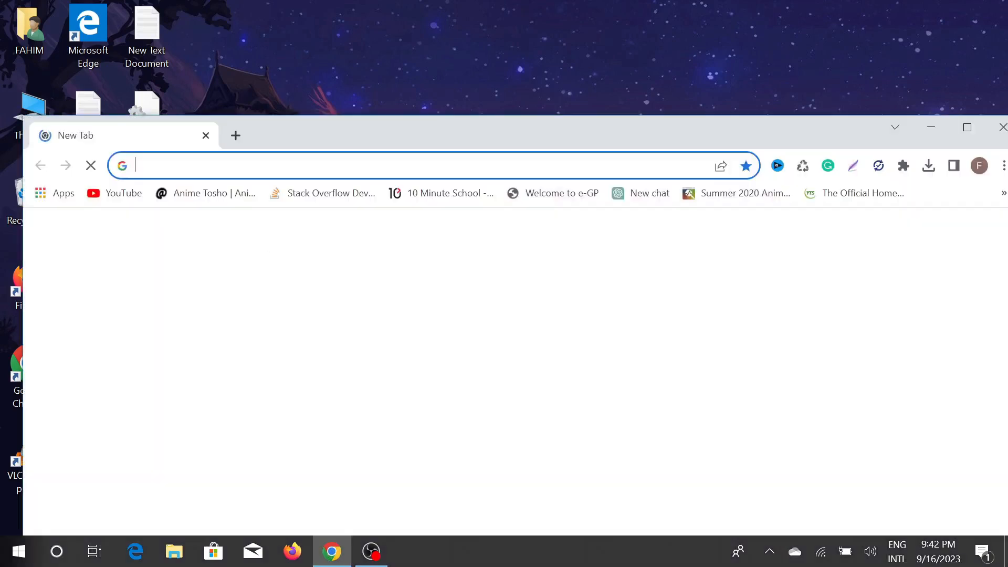
pyautogui.click(971, 128)
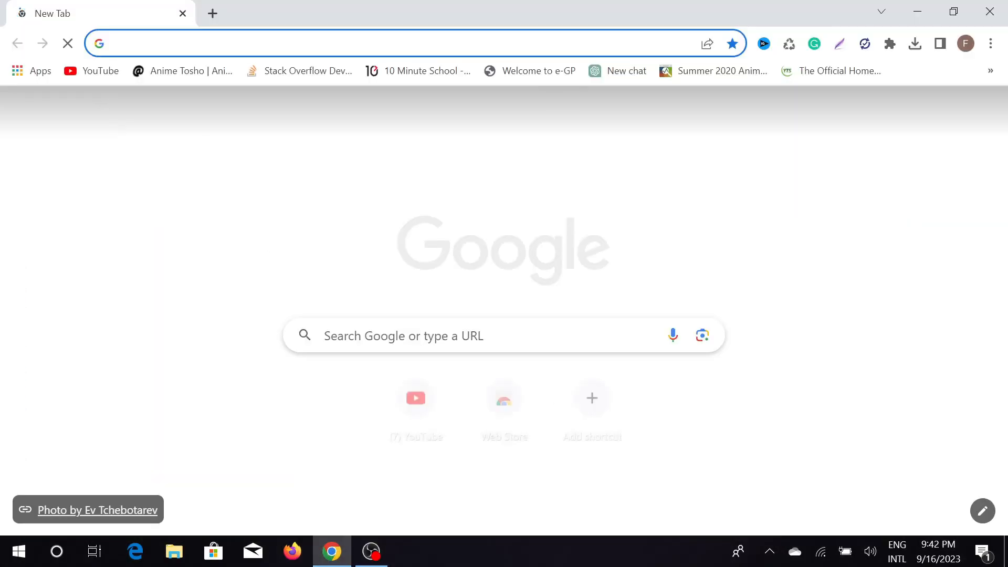
pyautogui.write('java download')
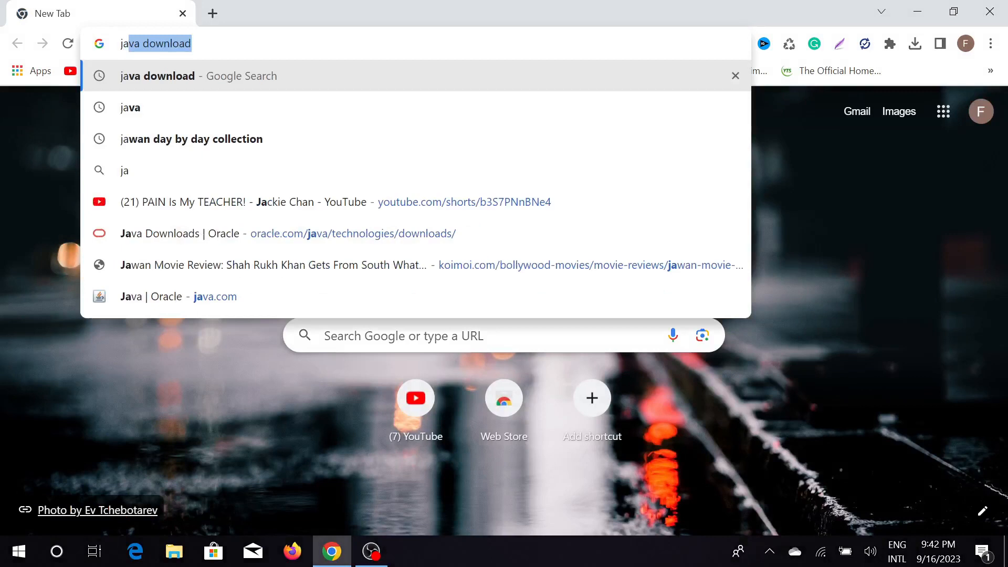
pyautogui.press('Return')
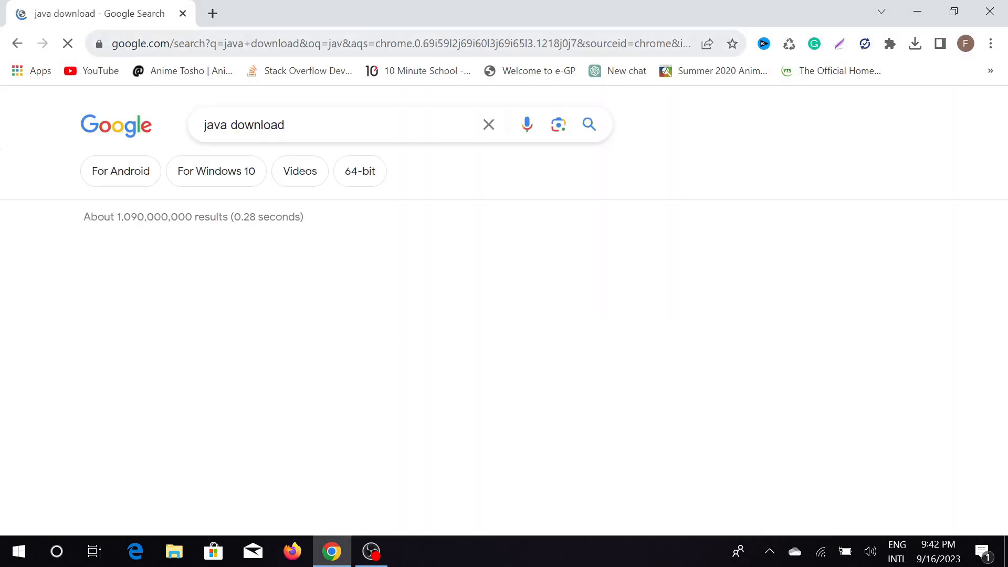
pyautogui.scroll(-3, 133, 310)
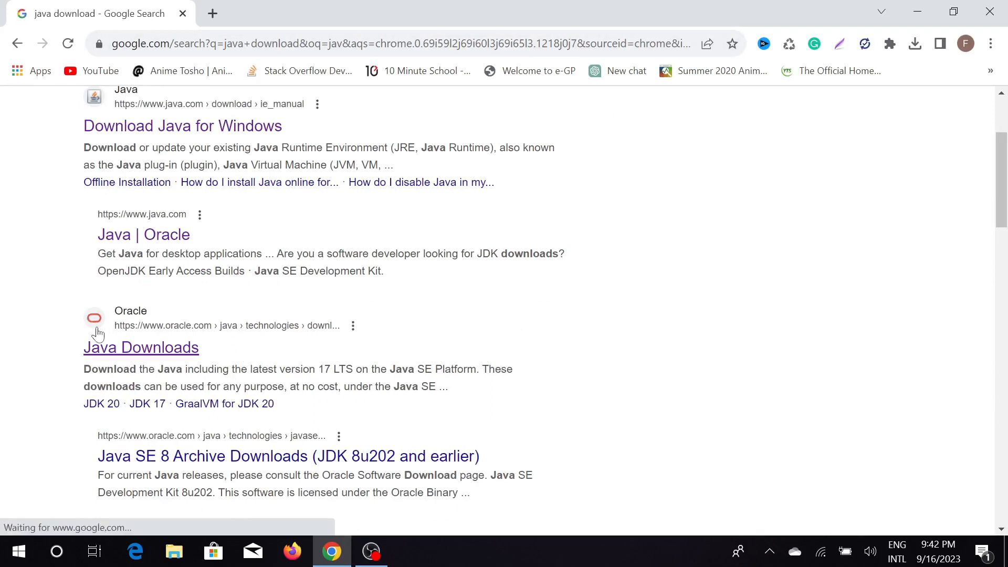
pyautogui.click(150, 356)
# Start downloading the JDK 20 x64 MSI Installer for Windows from Oracle's downloads page.
pyautogui.scroll(-5, 150, 210)
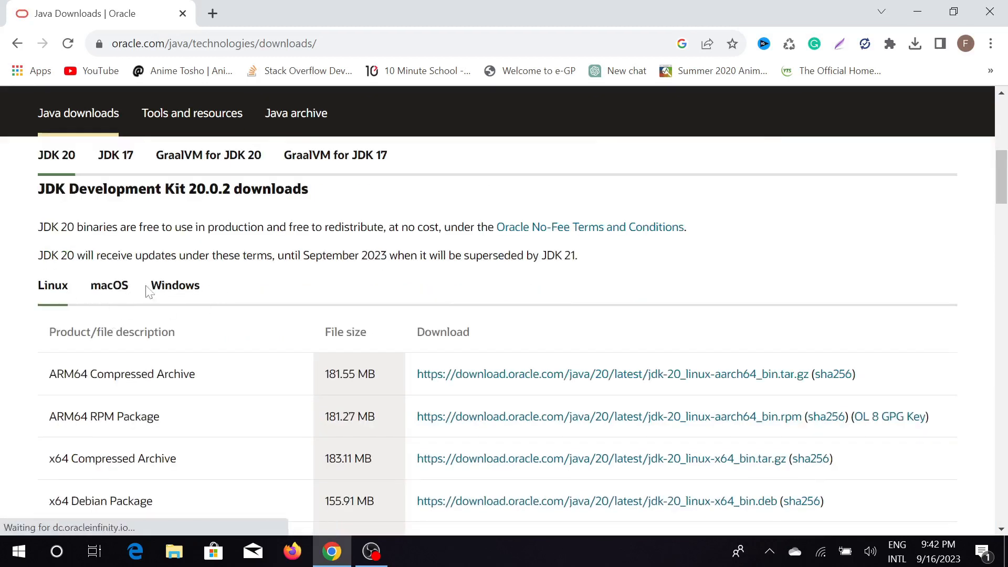
pyautogui.click(183, 288)
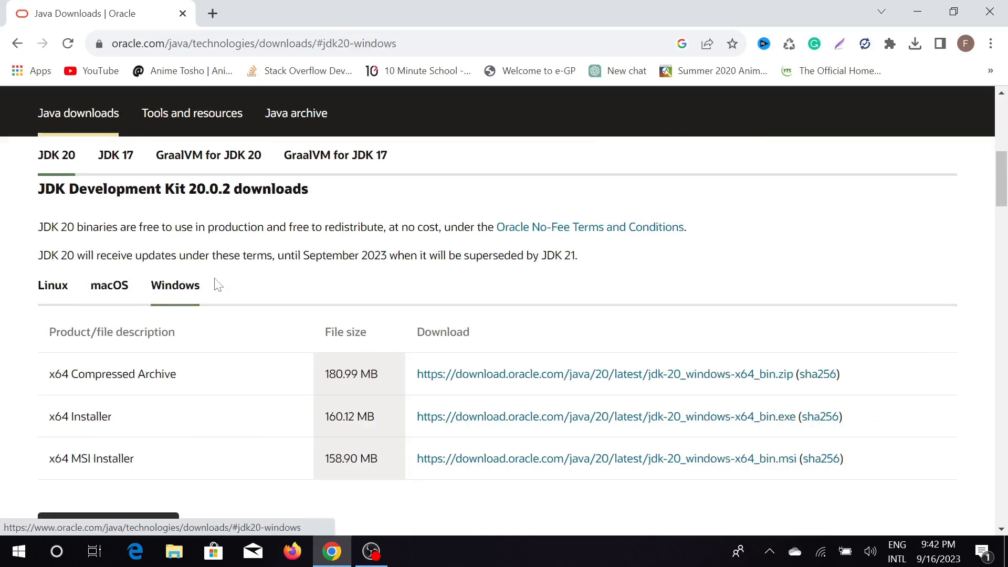
pyautogui.scroll(-3, 259, 286)
pyautogui.scroll(1, 217, 393)
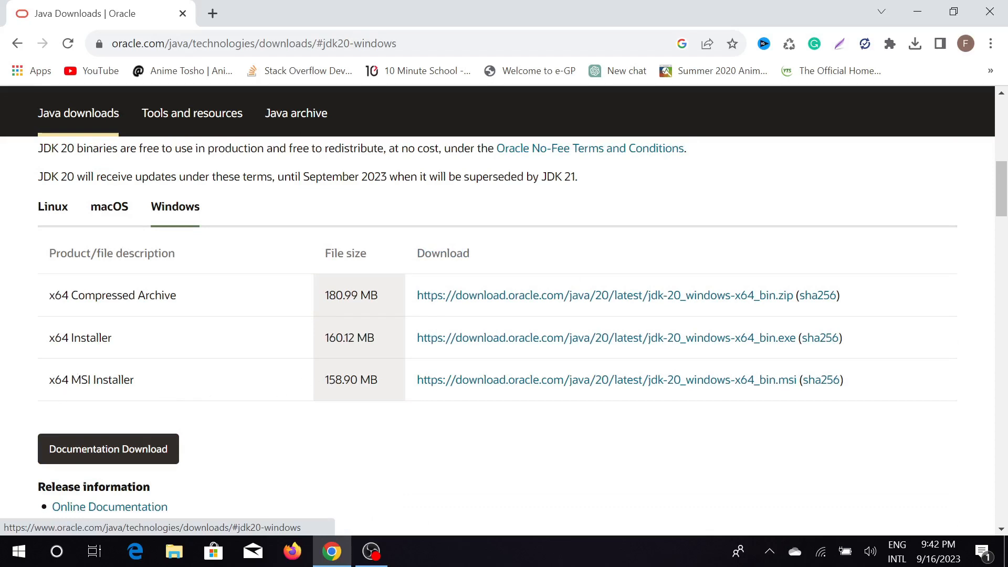
pyautogui.click(491, 388)
# Cancel the running jdk-20_windows-x64_bin.msi download and minimize the browser.
pyautogui.click(913, 44)
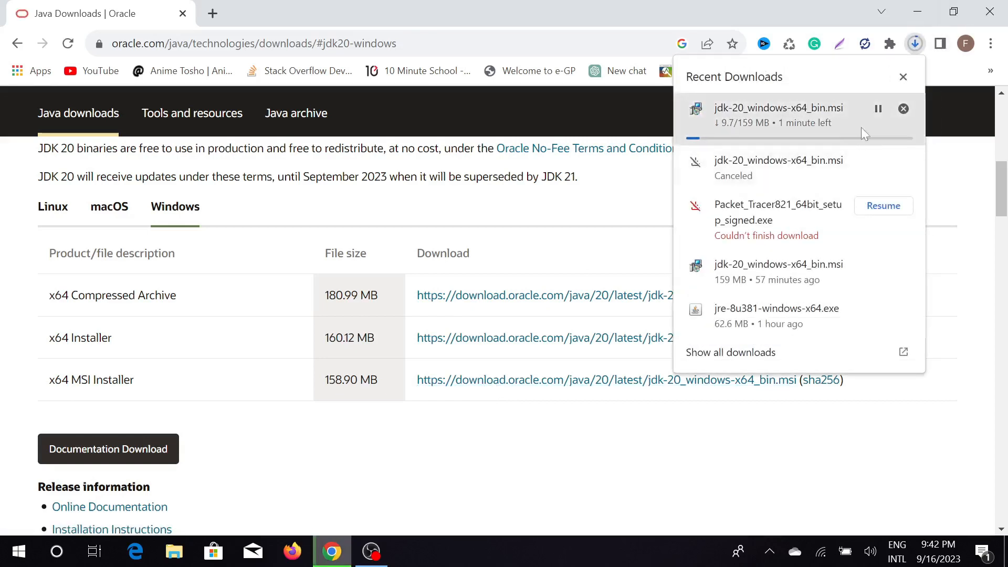
pyautogui.click(903, 109)
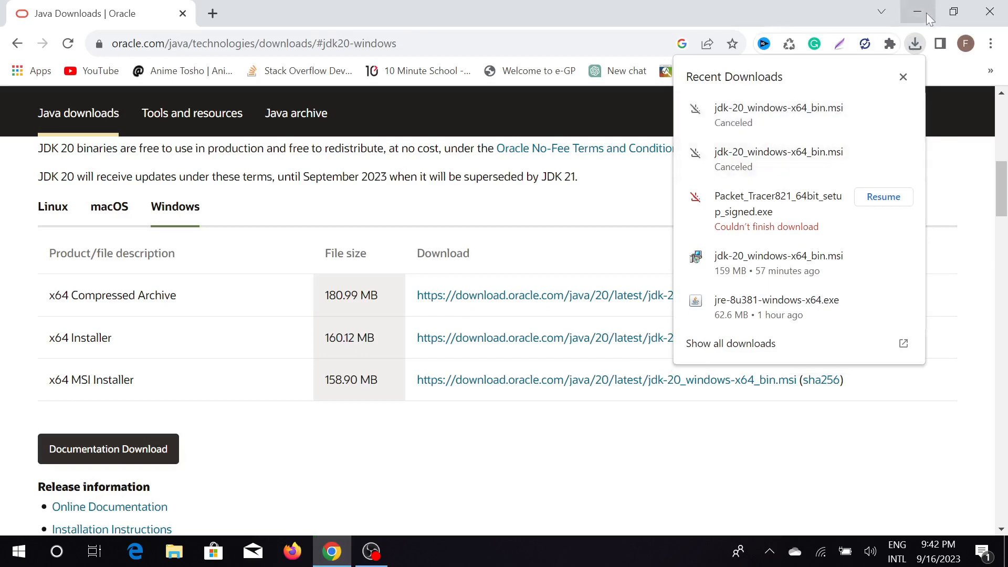
pyautogui.click(924, 11)
# Launch the jdk-20_windows-x64_bin installer stored on Local Disk (D:).
pyautogui.doubleClick(33, 129)
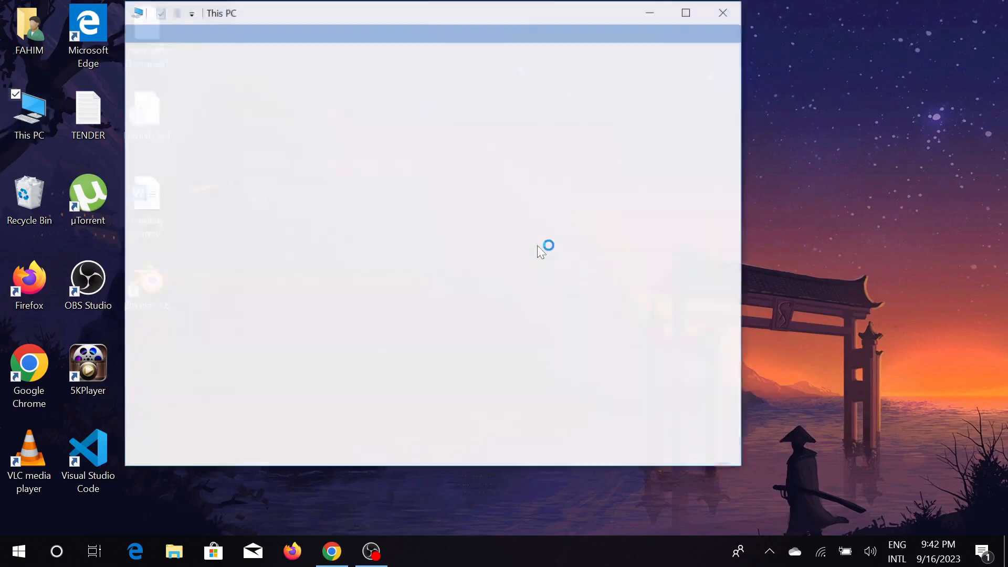
pyautogui.press('super+Up')
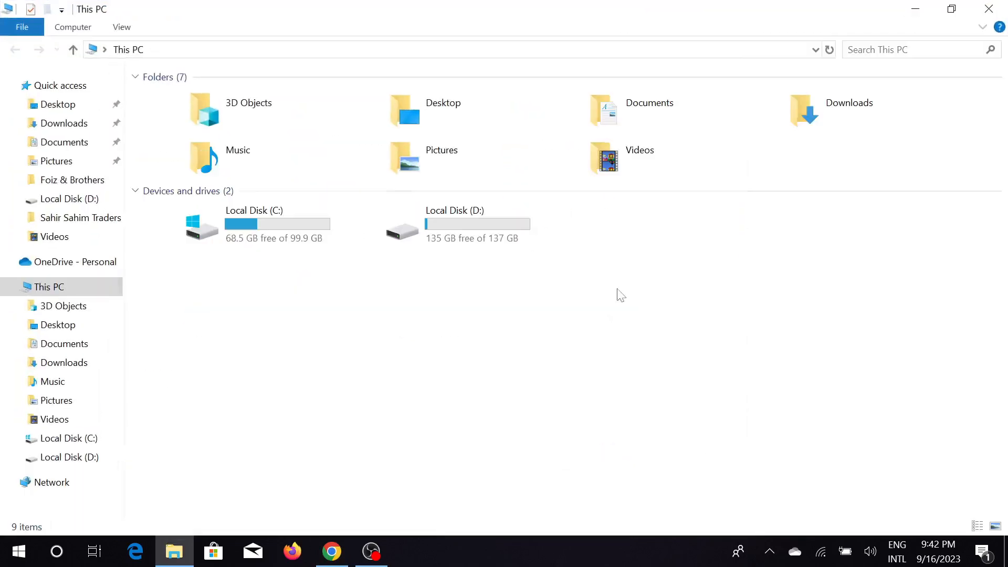
pyautogui.doubleClick(487, 230)
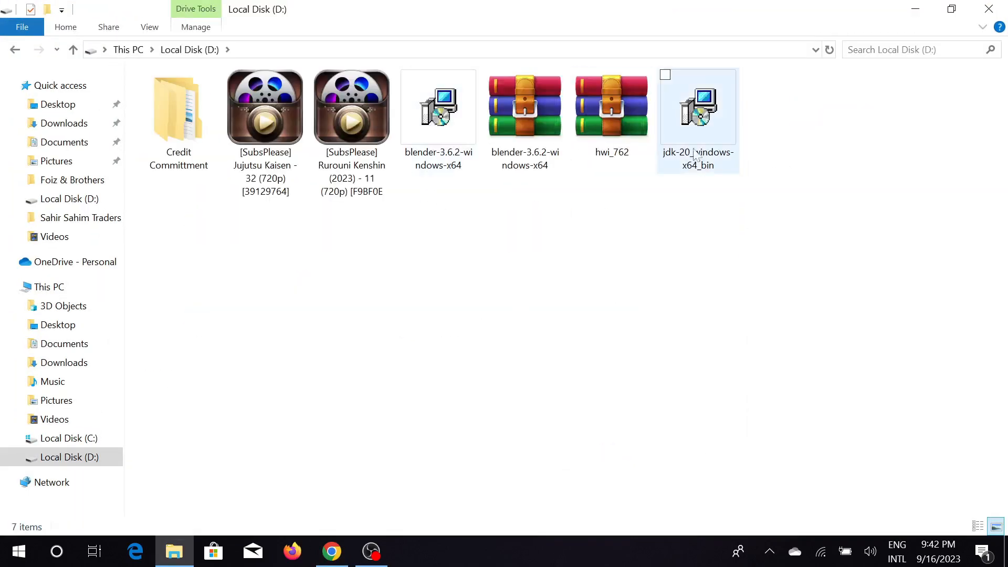
pyautogui.doubleClick(700, 118)
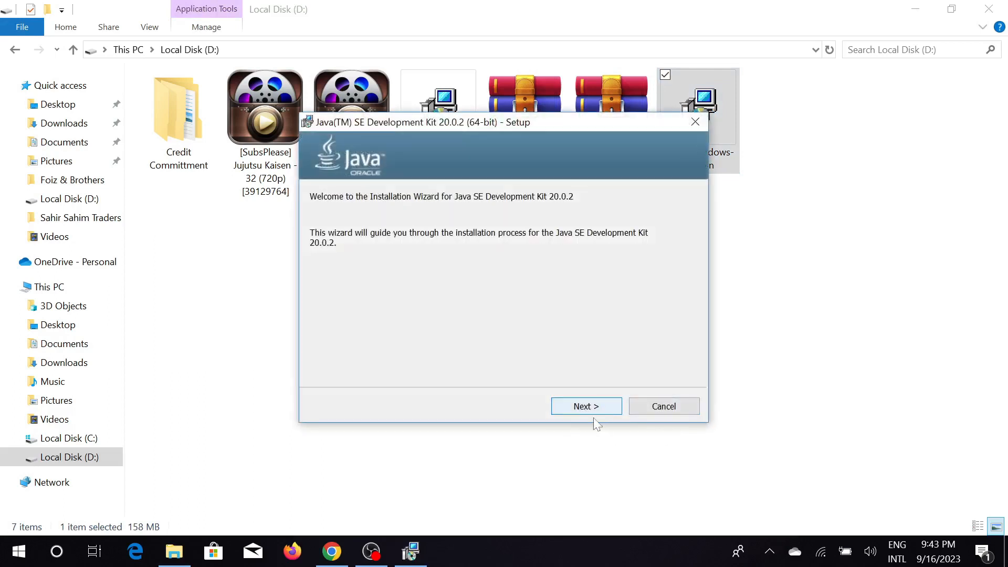
# Install Java SE Development Kit 20.0.2 in the default folder C:\Program Files\Java\jdk-20\, close the wizard and minimize the file window.
pyautogui.click(592, 405)
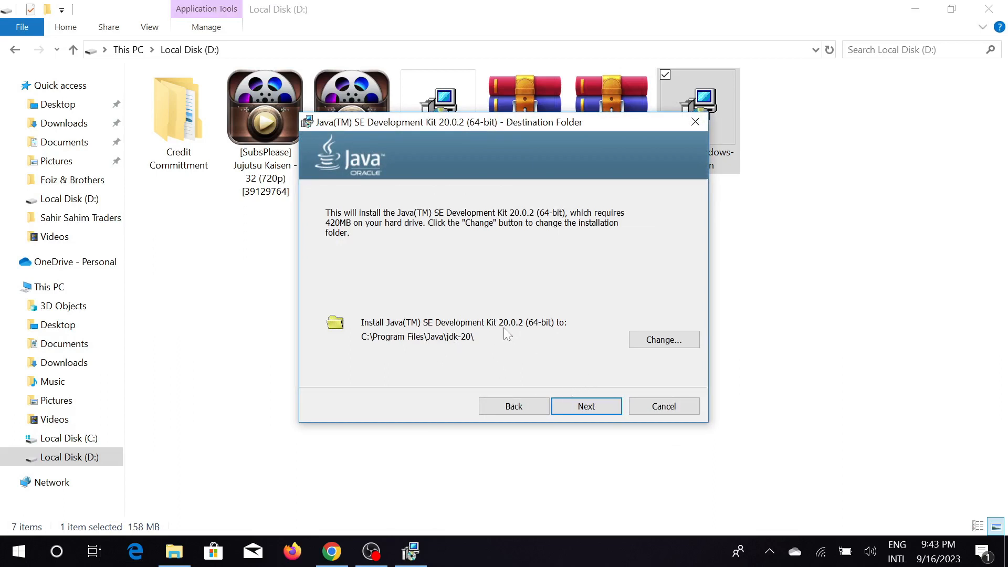
pyautogui.click(586, 407)
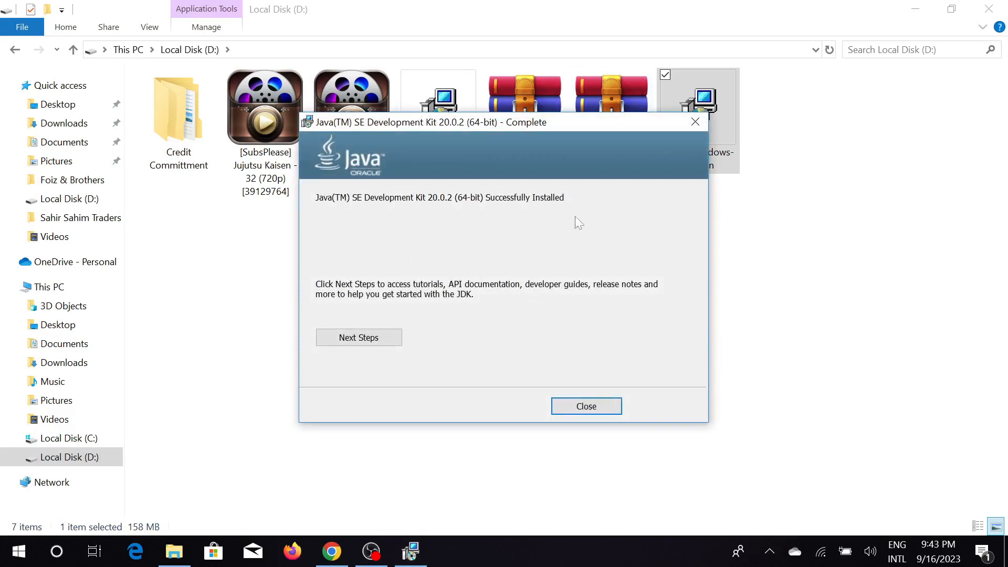
pyautogui.click(586, 407)
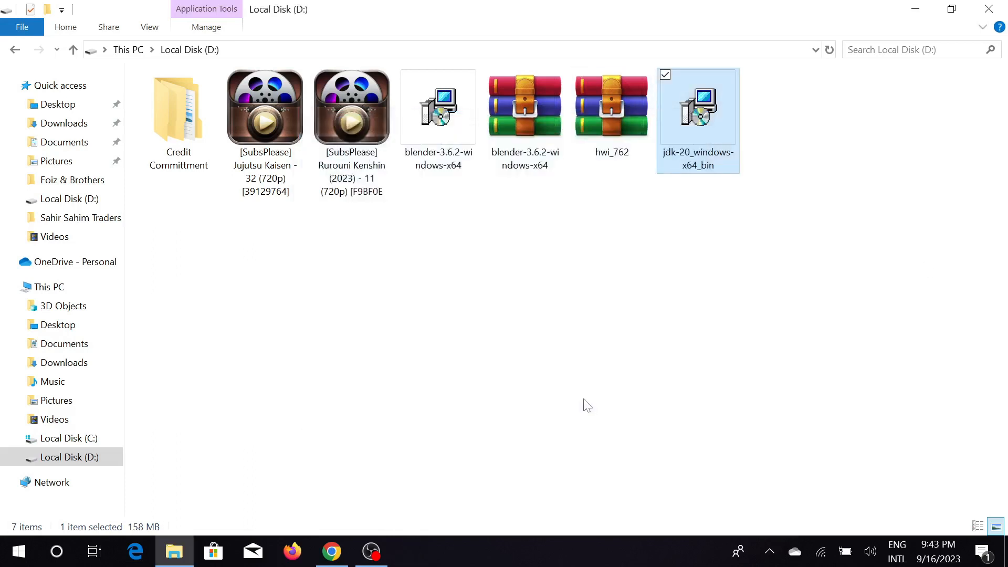
pyautogui.click(916, 9)
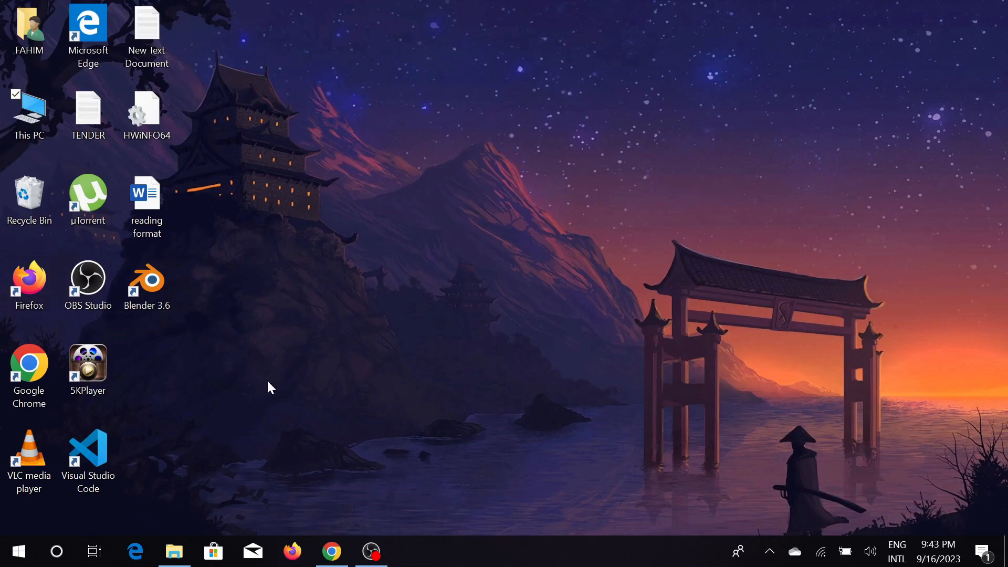
# Search Windows for "env", open the system environment variables, and open the system Path variable for editing.
pyautogui.click(57, 552)
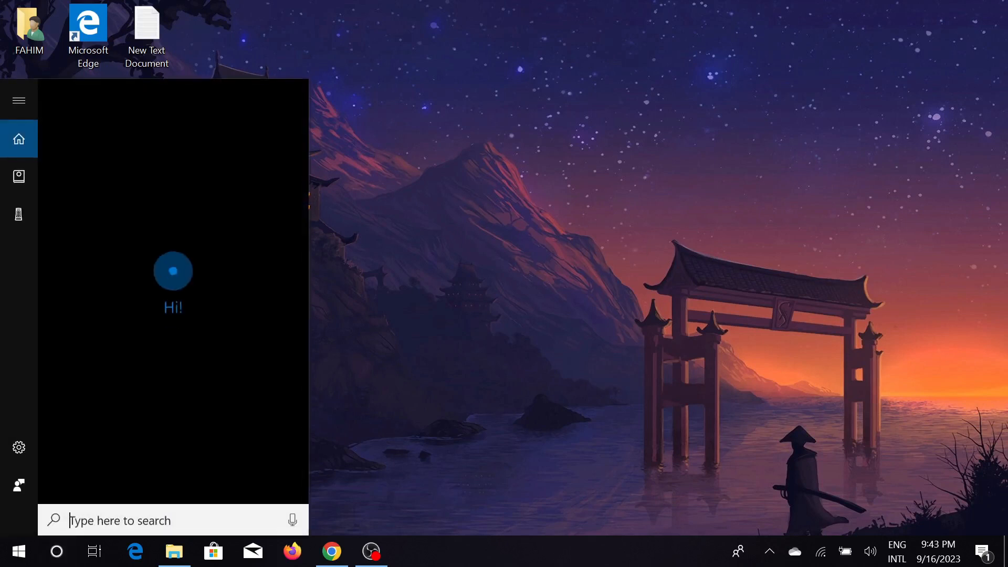
pyautogui.write('en')
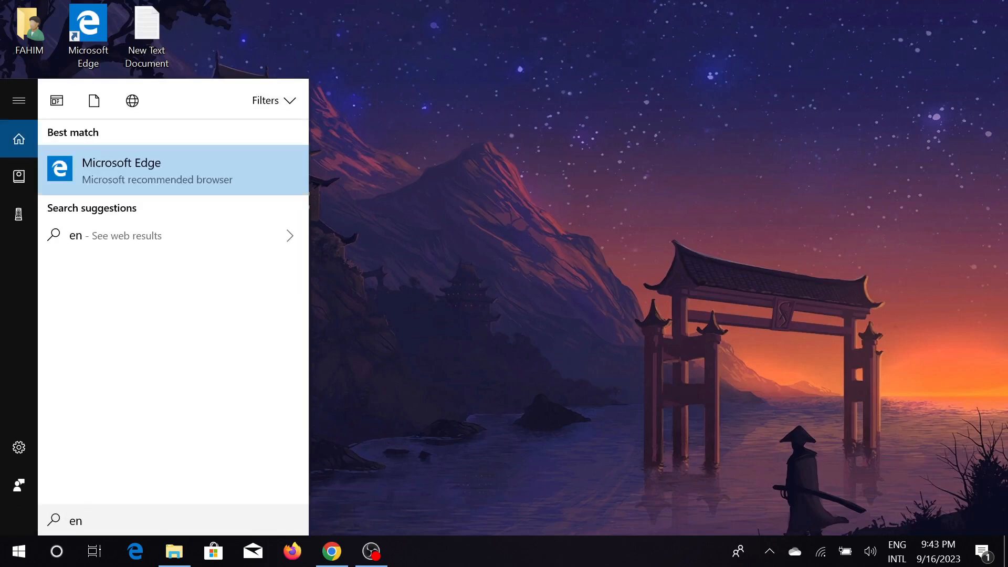
pyautogui.write('v')
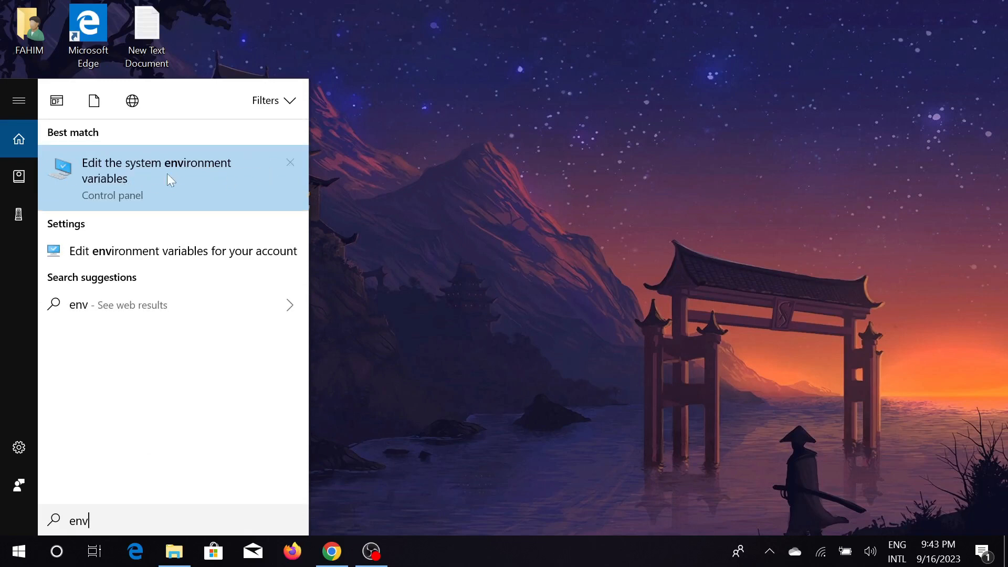
pyautogui.click(194, 168)
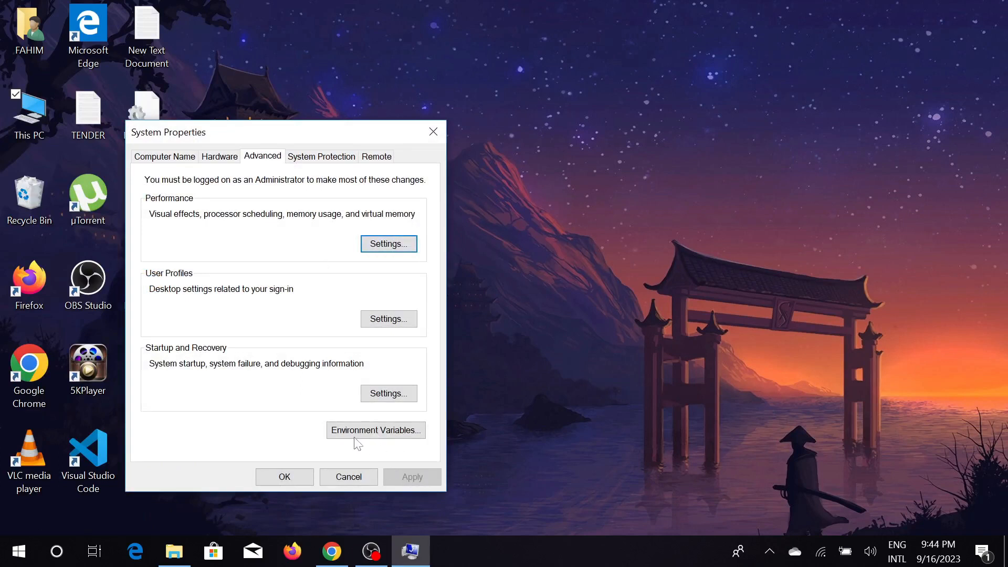
pyautogui.click(372, 433)
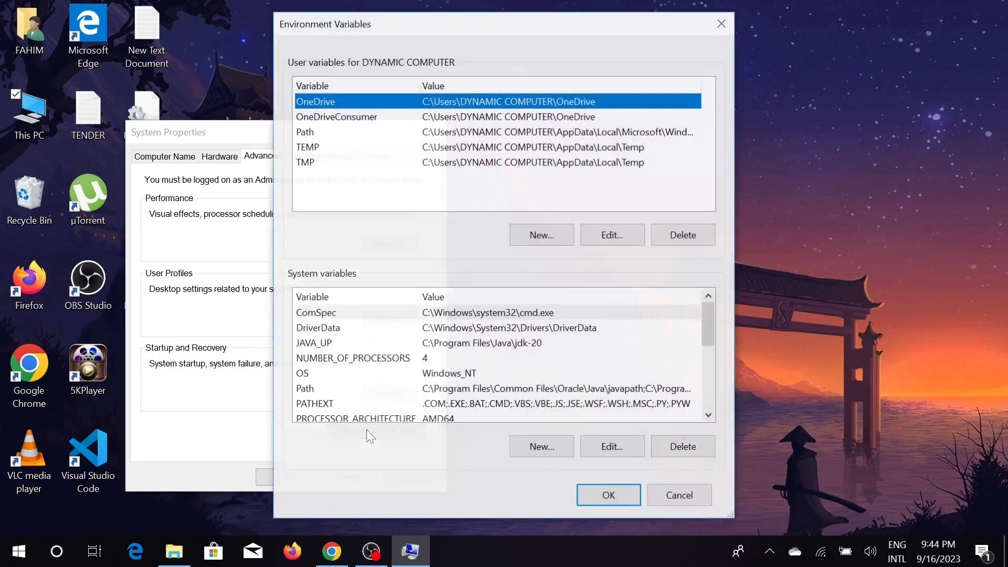
pyautogui.click(353, 391)
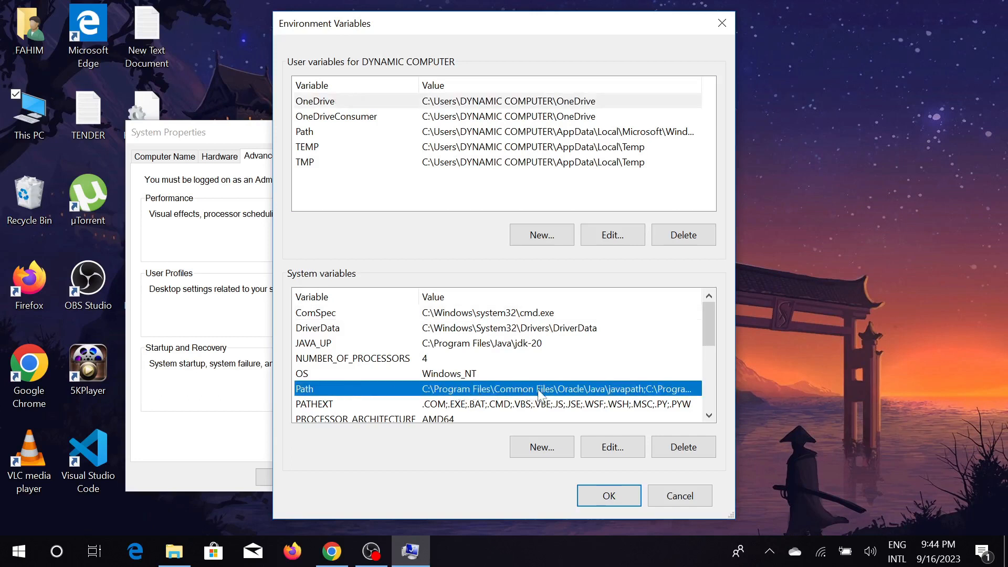
pyautogui.click(613, 448)
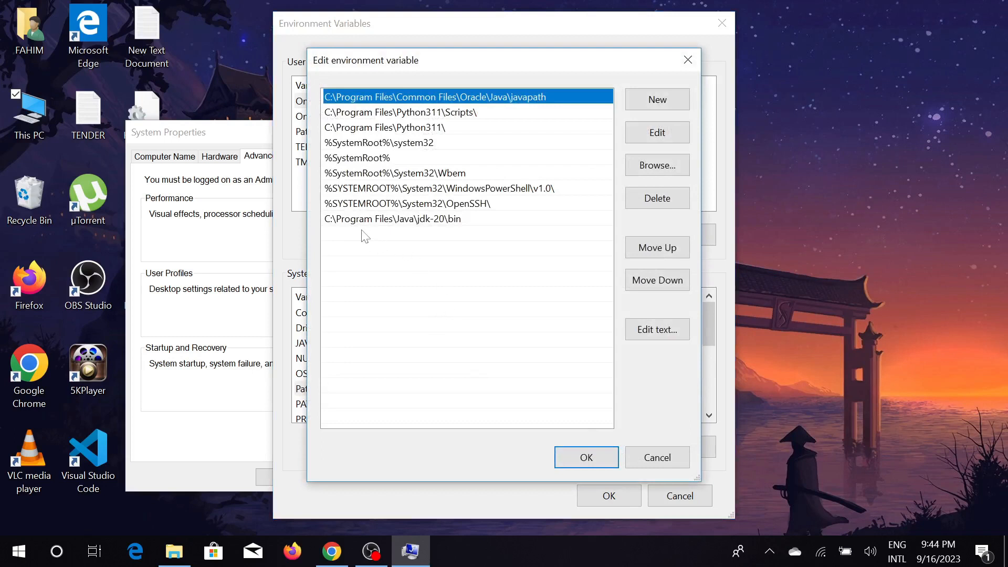
# Open the folder C:\Program Files\Java\jdk-20\bin in File Explorer.
pyautogui.click(235, 52)
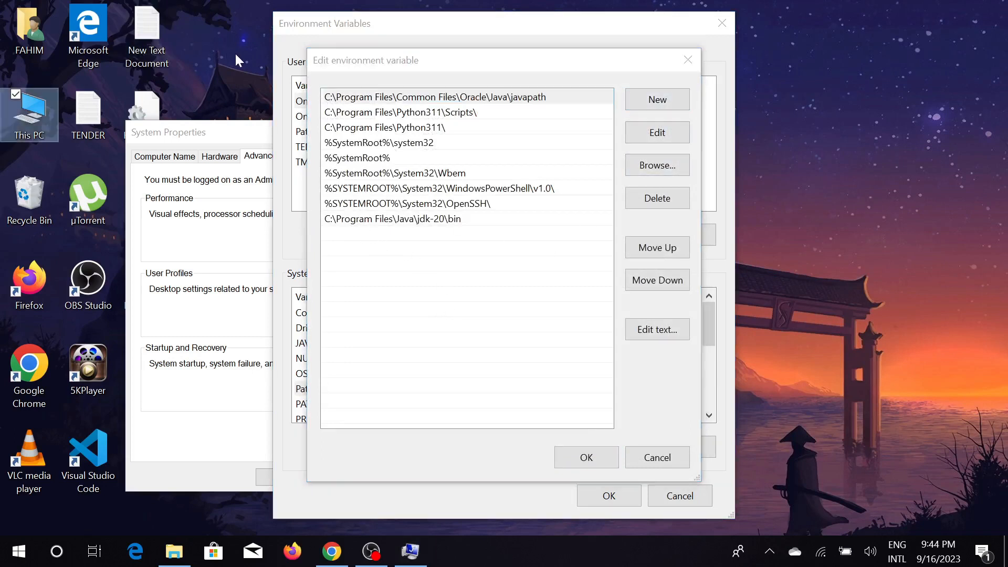
pyautogui.doubleClick(27, 114)
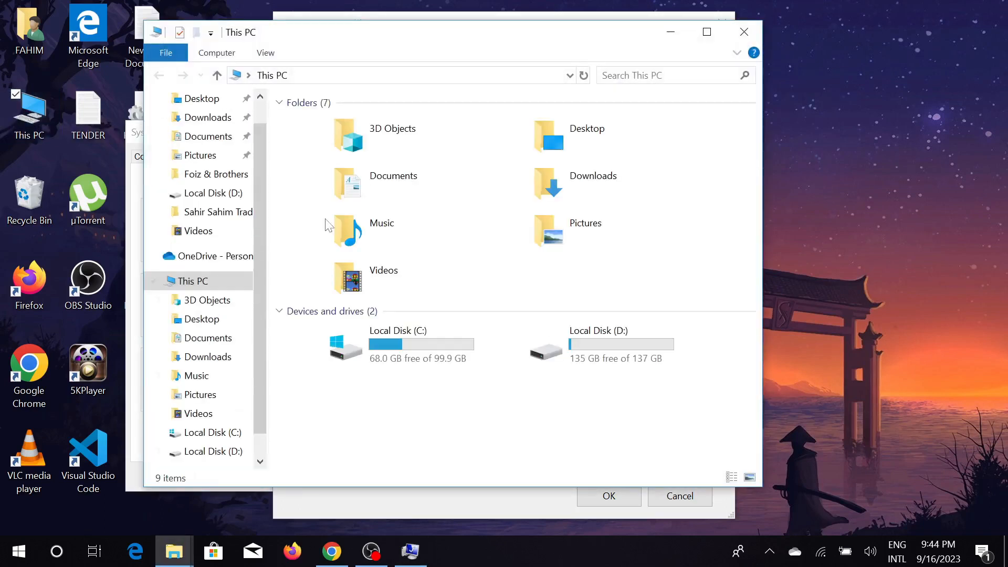
pyautogui.doubleClick(402, 344)
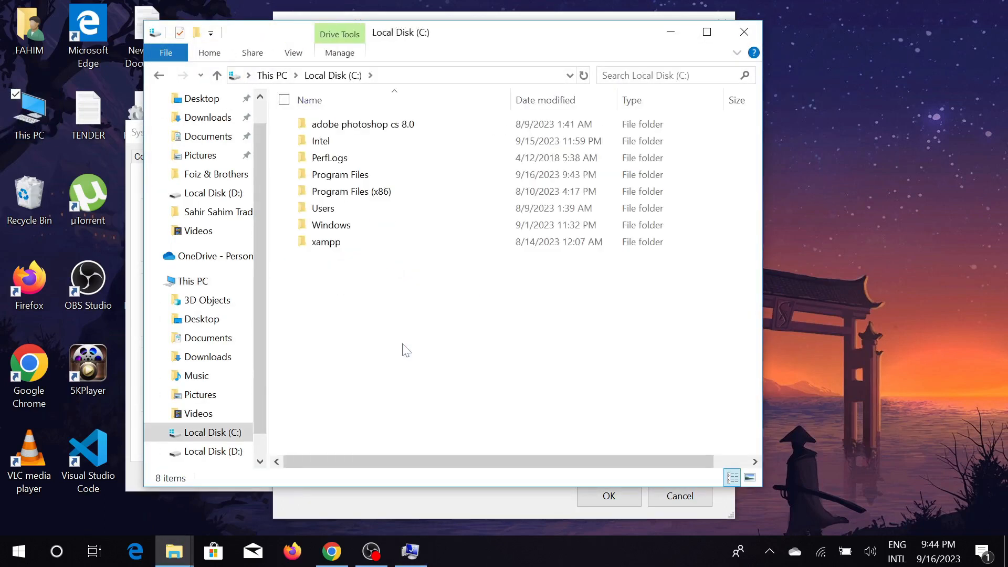
pyautogui.doubleClick(409, 181)
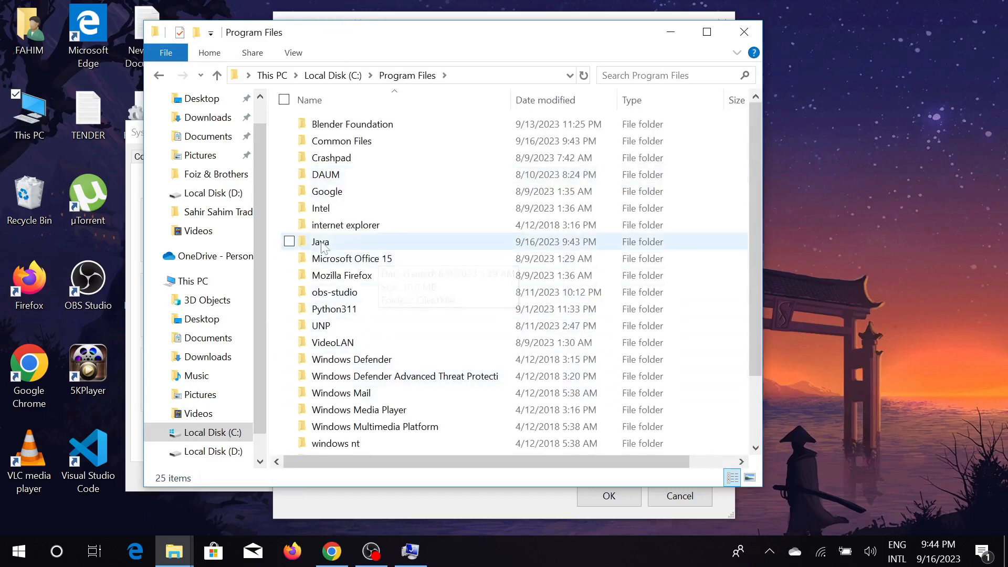
pyautogui.click(361, 246)
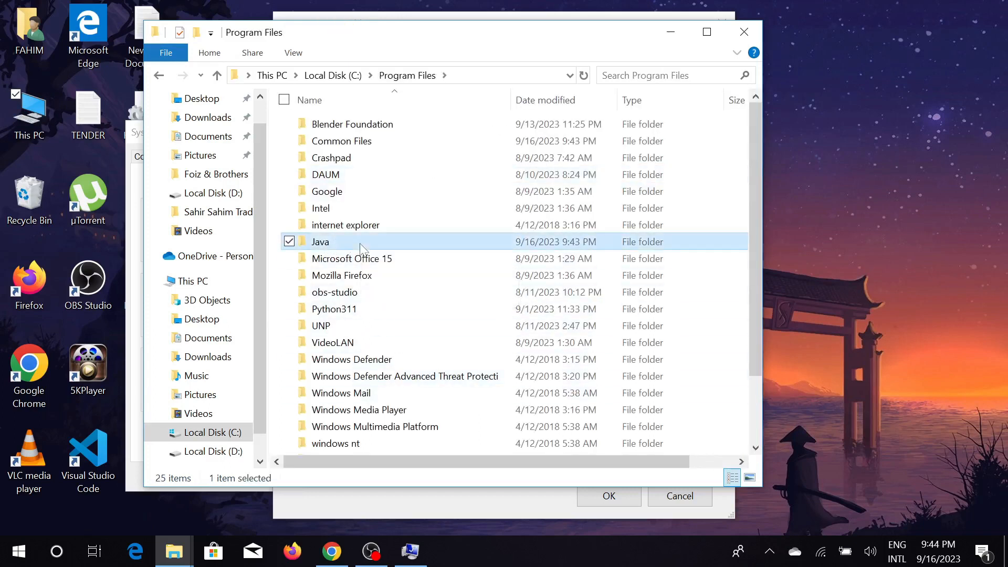
pyautogui.doubleClick(362, 247)
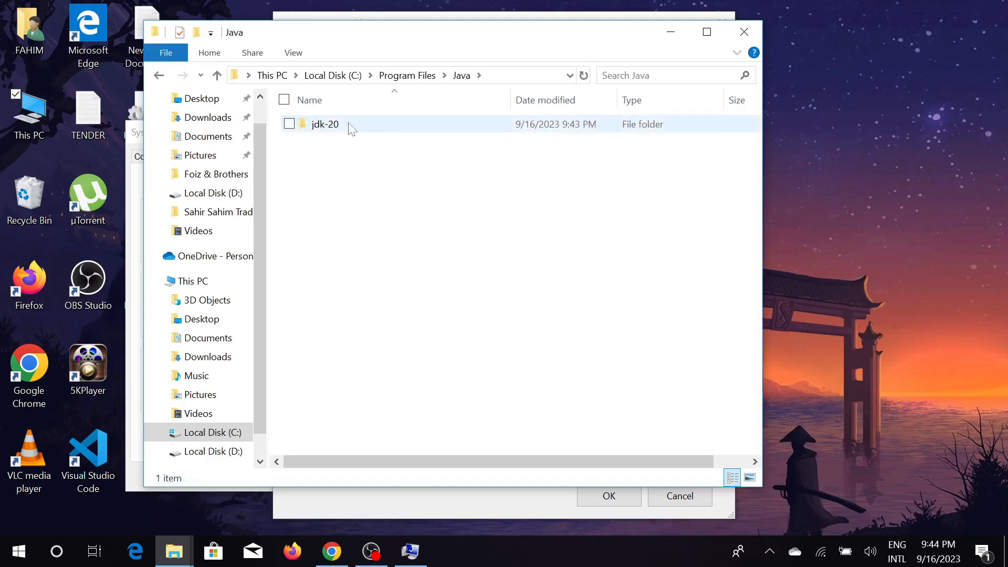
pyautogui.doubleClick(369, 123)
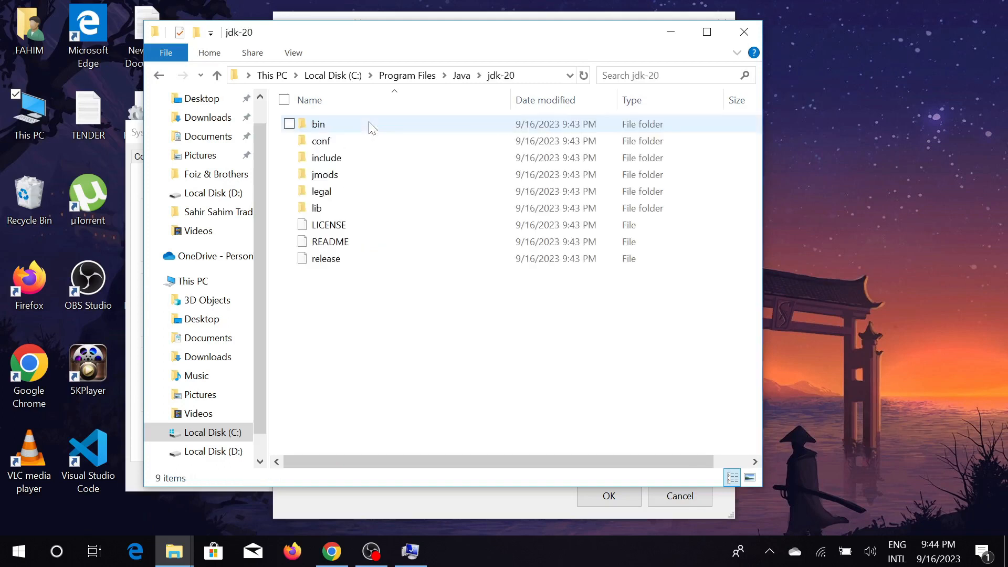
pyautogui.doubleClick(348, 125)
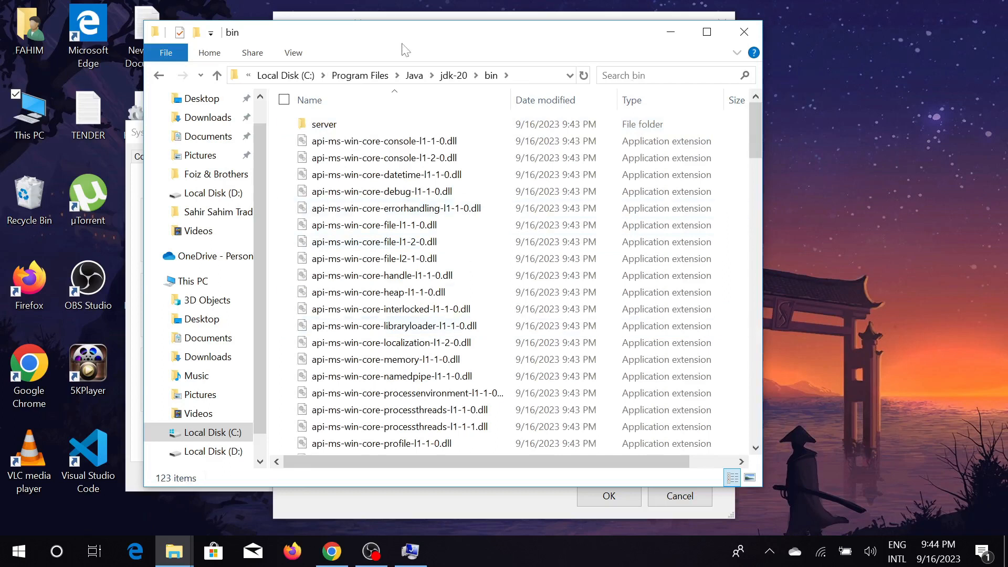
# Maximize the folder window and copy the full path C:\Program Files\Java\jdk-20\bin to the clipboard.
pyautogui.click(706, 32)
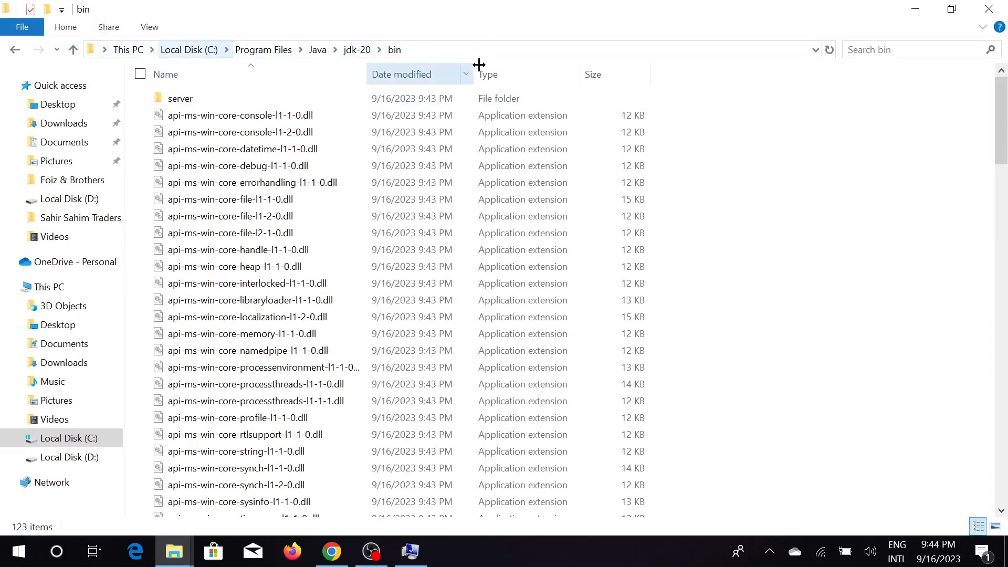
pyautogui.click(420, 51)
pyautogui.click(419, 51)
pyautogui.doubleClick(420, 50)
pyautogui.click(420, 51)
pyautogui.hotkey('ctrl', 'a')
pyautogui.hotkey('ctrl', 'c')
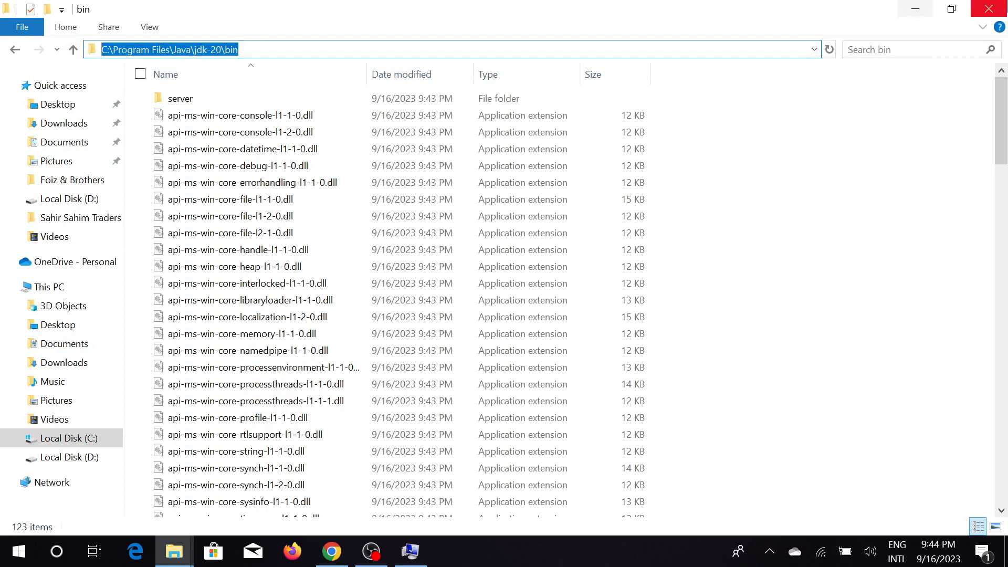
# Minimize the folder window, add C:\Program Files\Java\jdk-20\bin as a new entry to the system Path variable, and confirm.
pyautogui.click(915, 8)
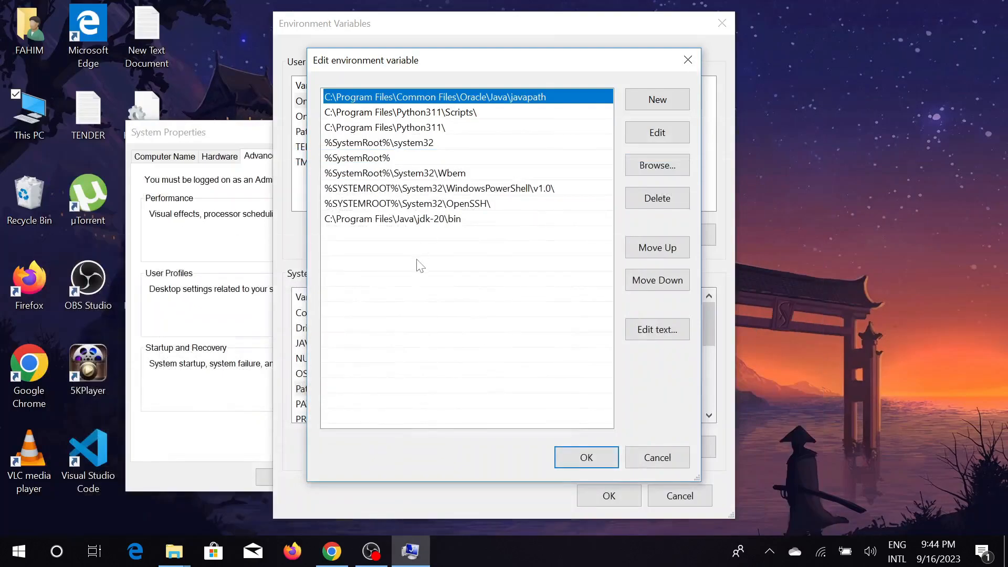
pyautogui.click(662, 100)
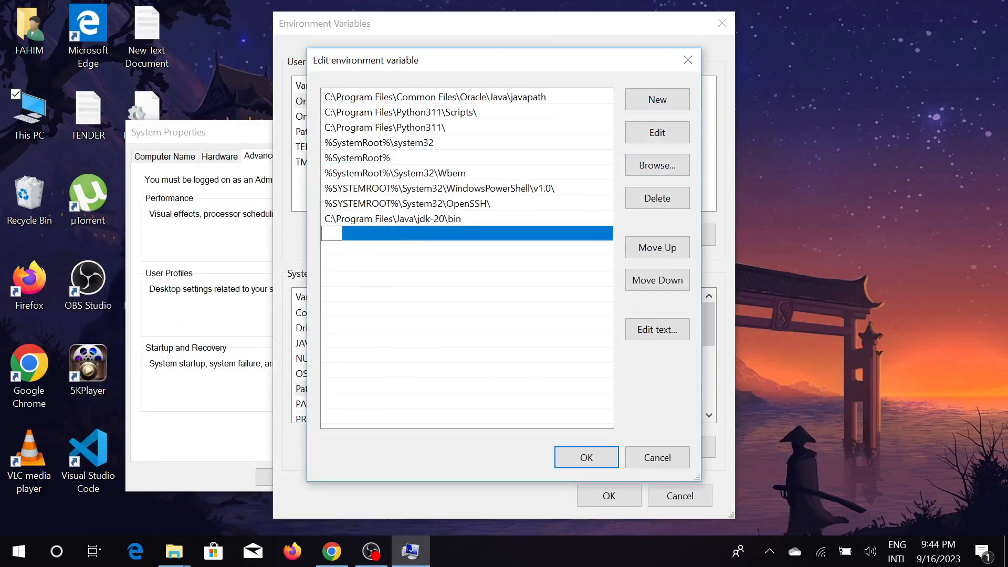
pyautogui.hotkey('ctrl', 'v')
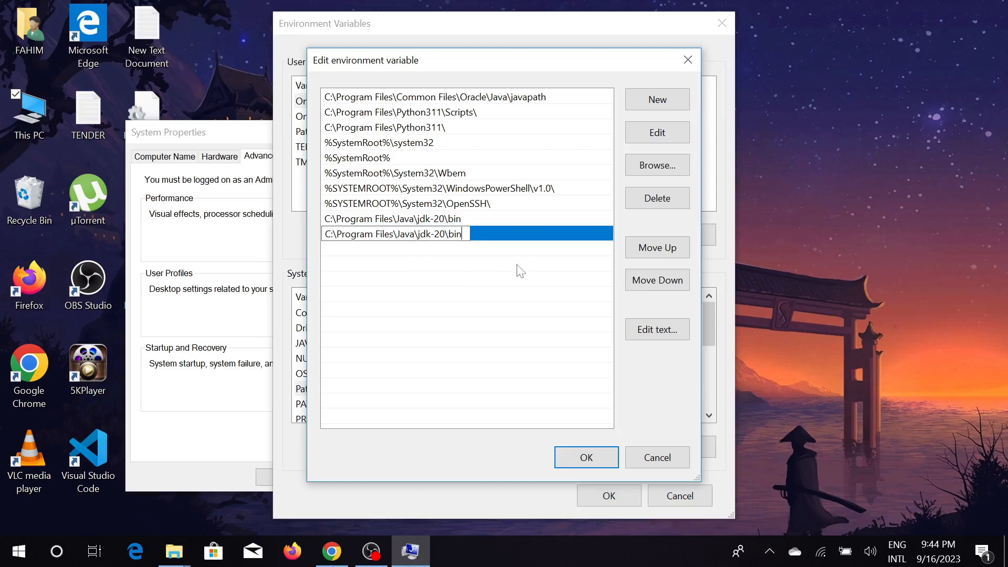
pyautogui.click(589, 459)
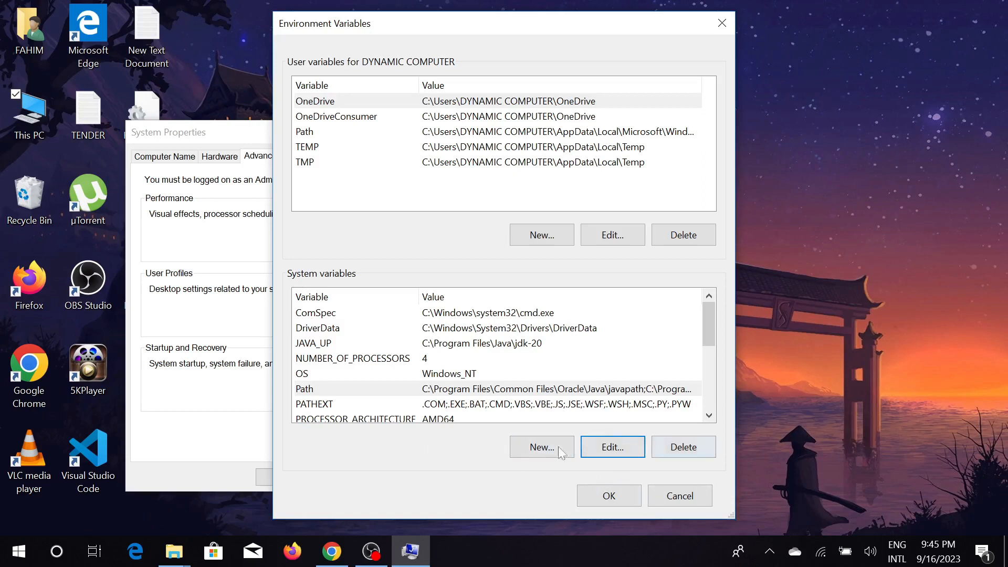
# Create a system variable Java_new with the value C:\Program Files\Java\jdk-20 and confirm all environment and system property dialogs.
pyautogui.click(541, 448)
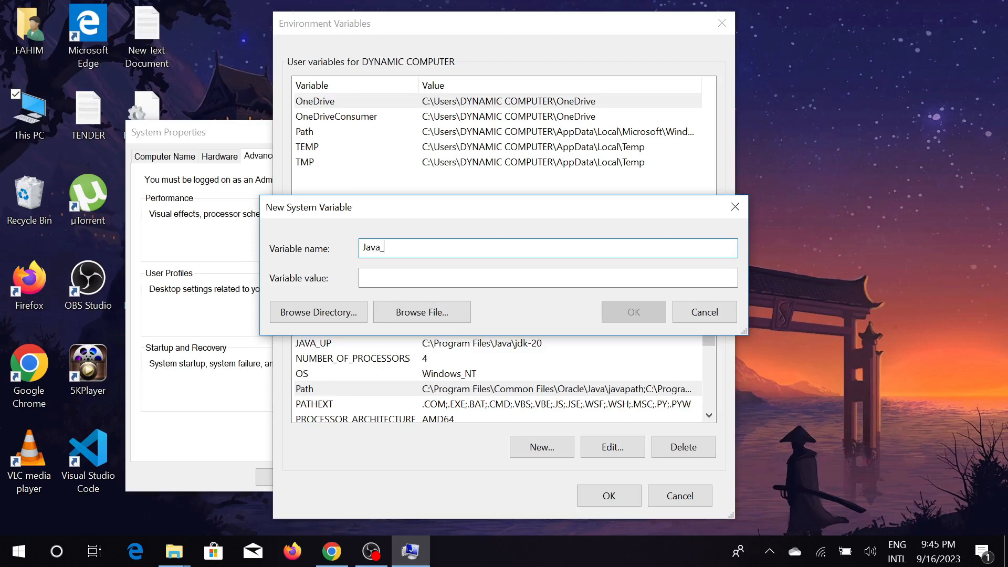
pyautogui.press('Tab')
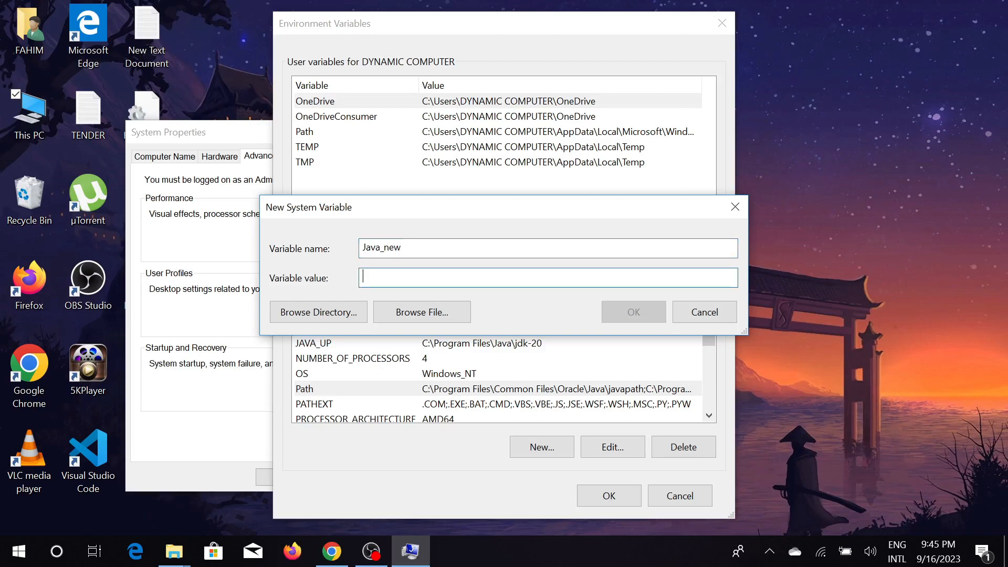
pyautogui.hotkey('ctrl', 'v')
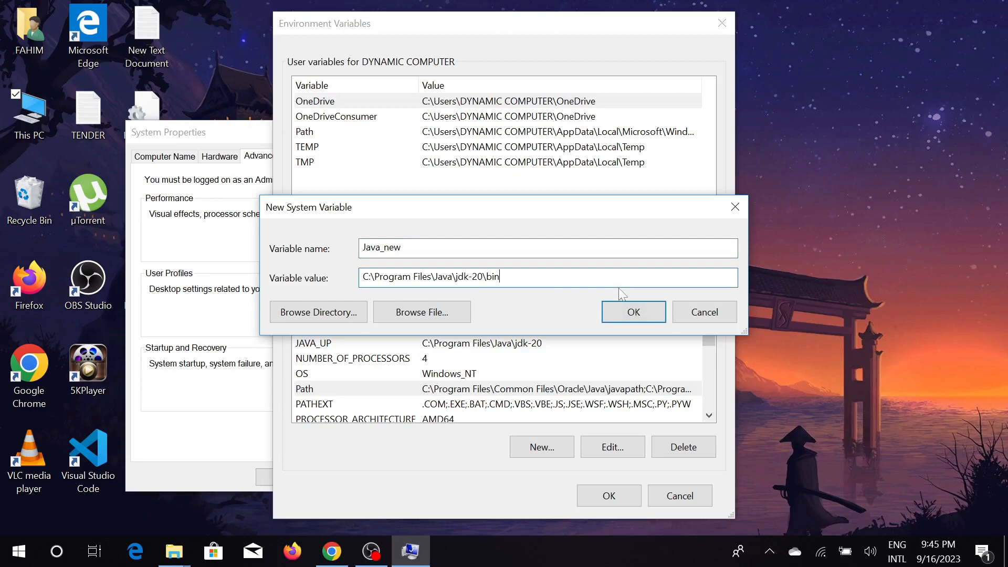
pyautogui.press('BackSpace')
pyautogui.click(634, 312)
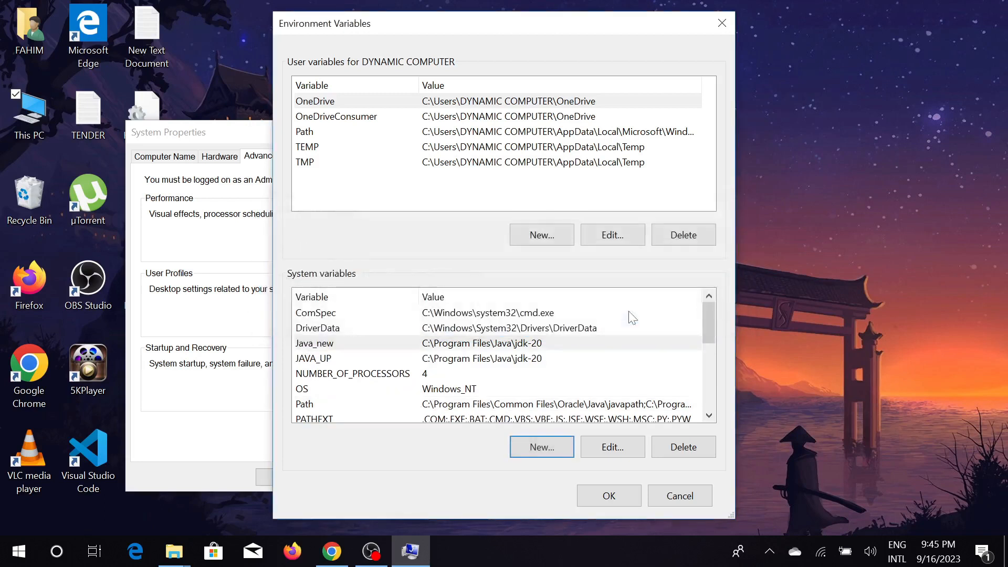
pyautogui.click(615, 495)
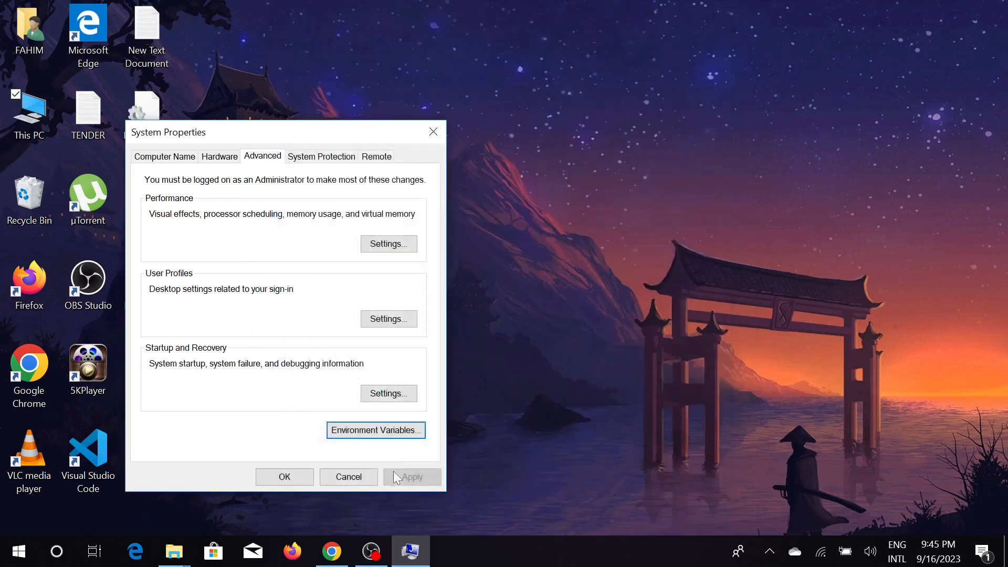
pyautogui.click(284, 477)
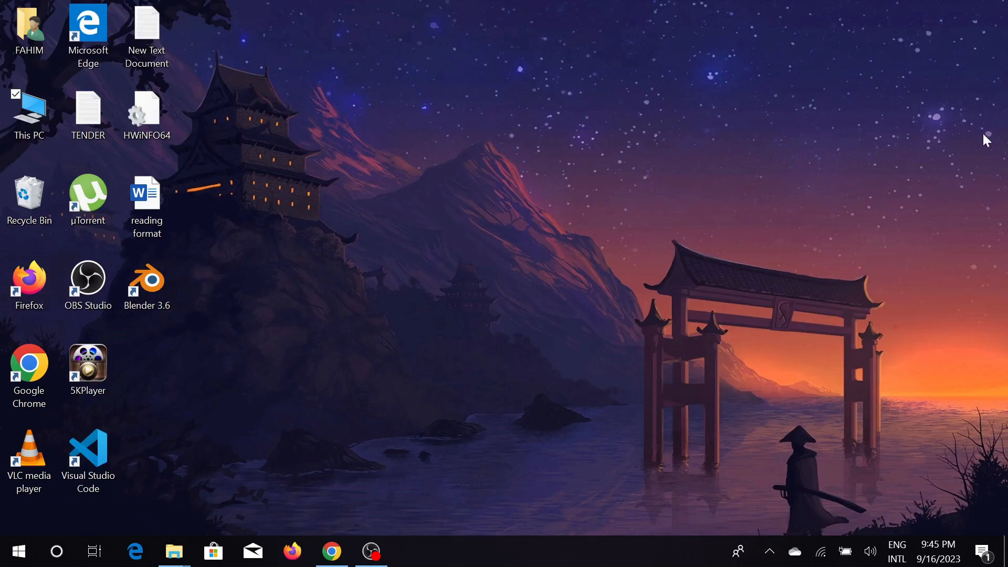
# Open Command Prompt through a Windows search for "cmd" and run java --version to check the installed Java version.
pyautogui.click(57, 559)
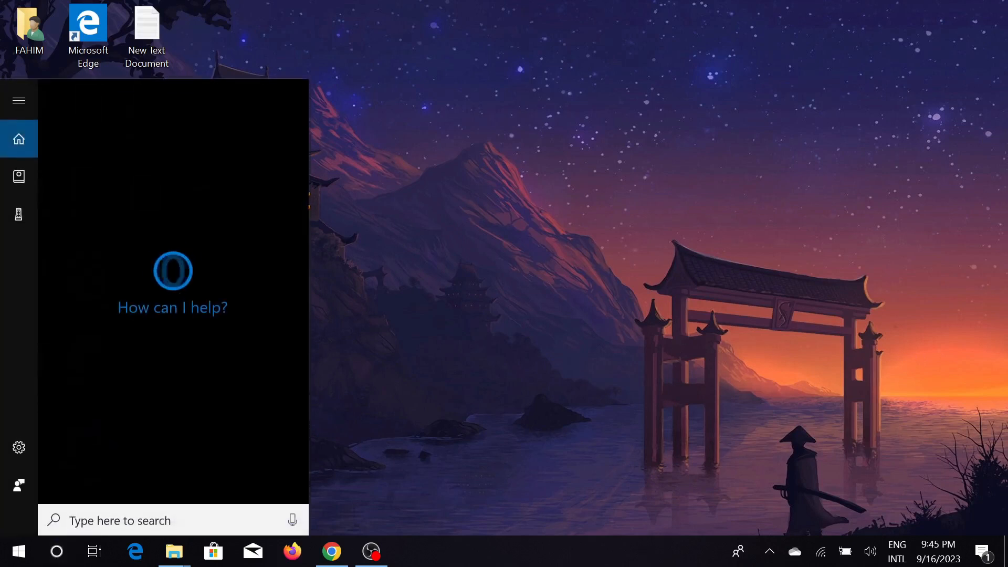
pyautogui.write('cmd')
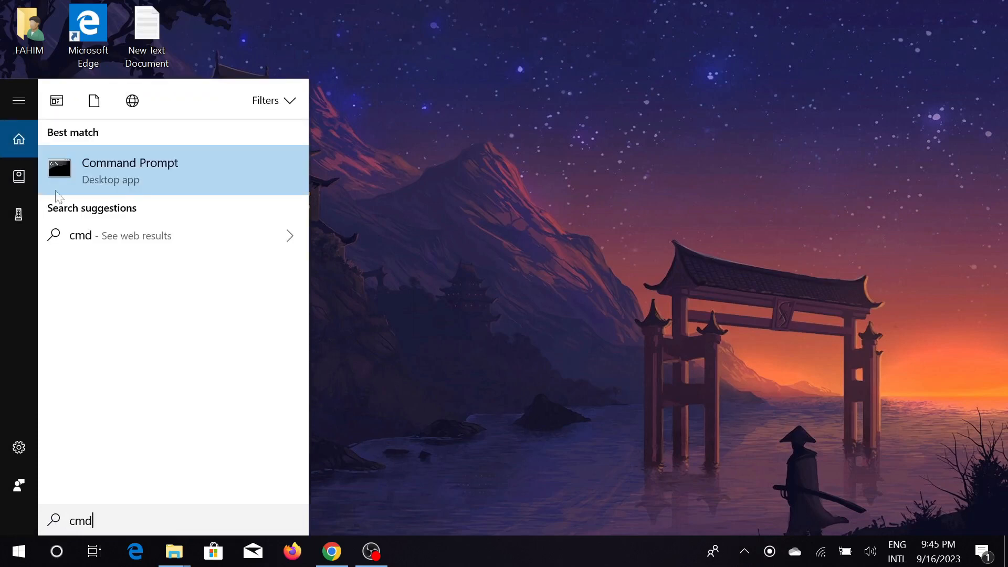
pyautogui.click(182, 157)
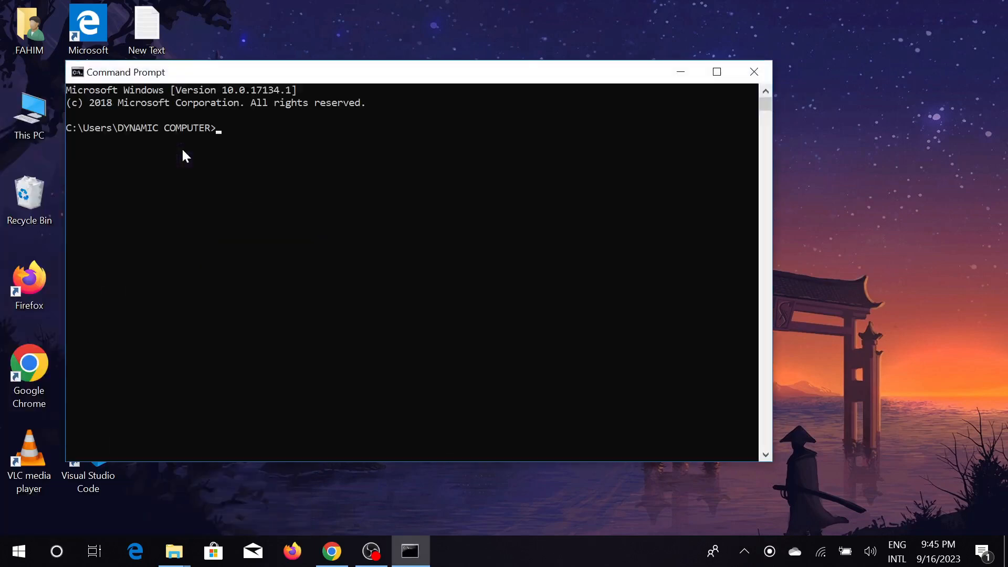
pyautogui.write('java')
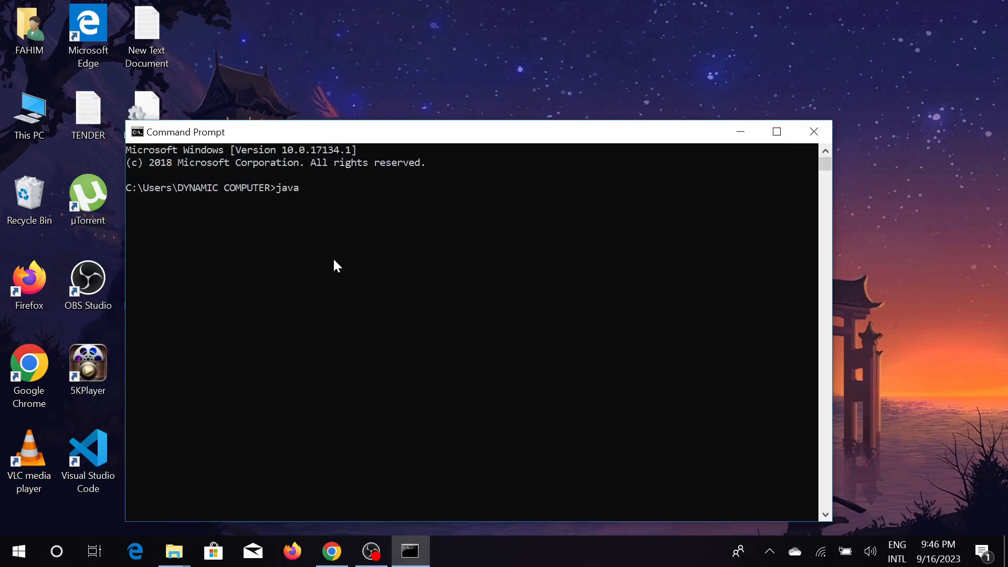
pyautogui.write(' --version')
pyautogui.press('Return')
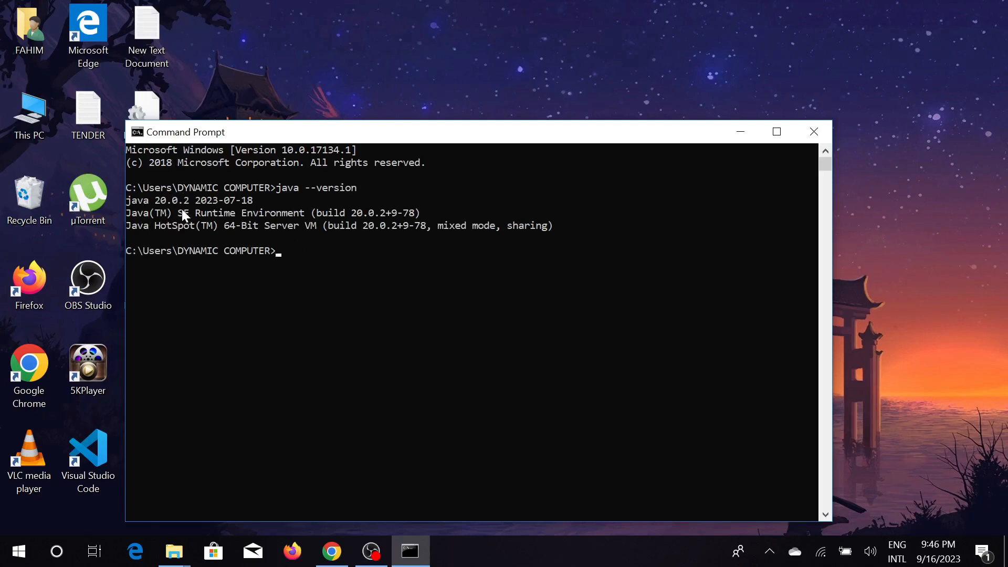